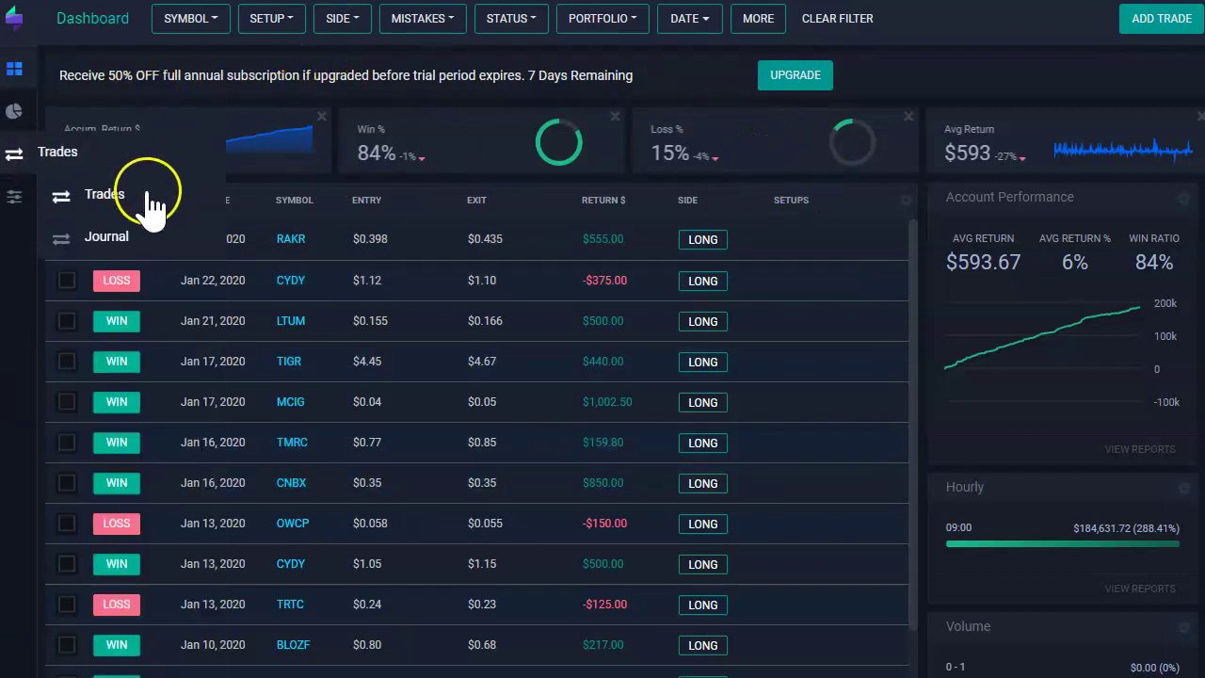
# - Open the Trades page listing every trade's size and return percent
pyautogui.click(150, 196)
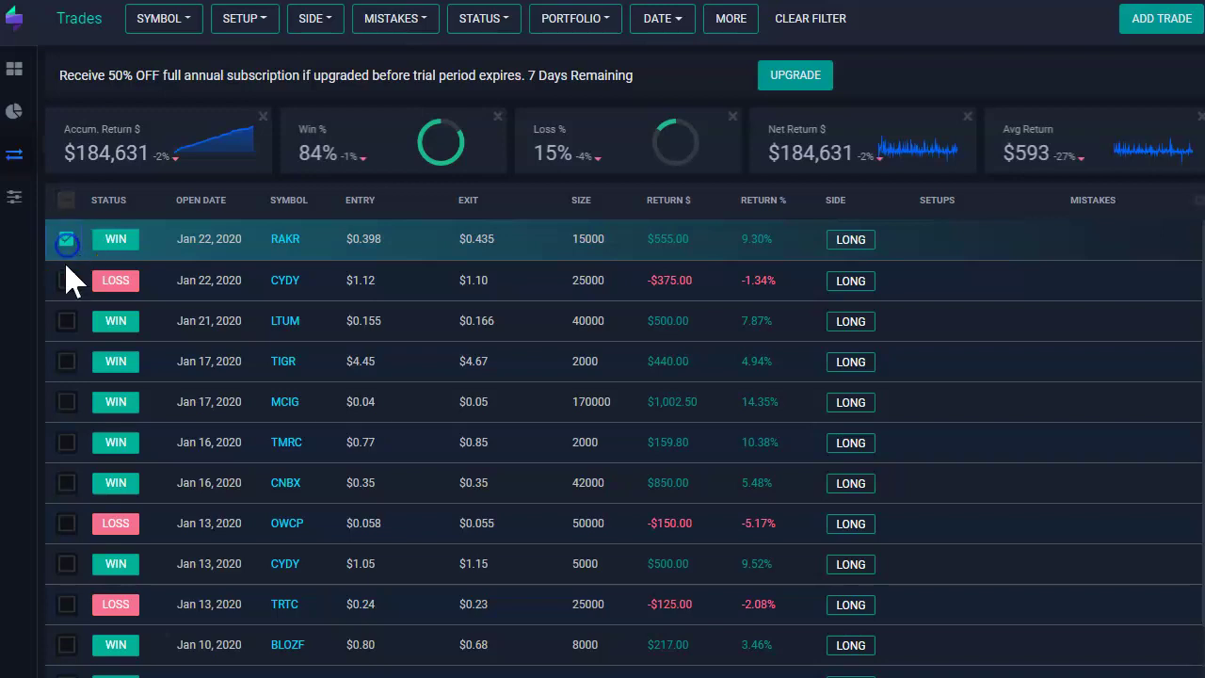
# - Delete the RAKR, CYDY, LTUM, TIGR and MCIG trades with the Delete Trades bulk action
pyautogui.click(66, 240)
pyautogui.click(66, 332)
pyautogui.click(66, 373)
pyautogui.click(66, 414)
pyautogui.click(66, 454)
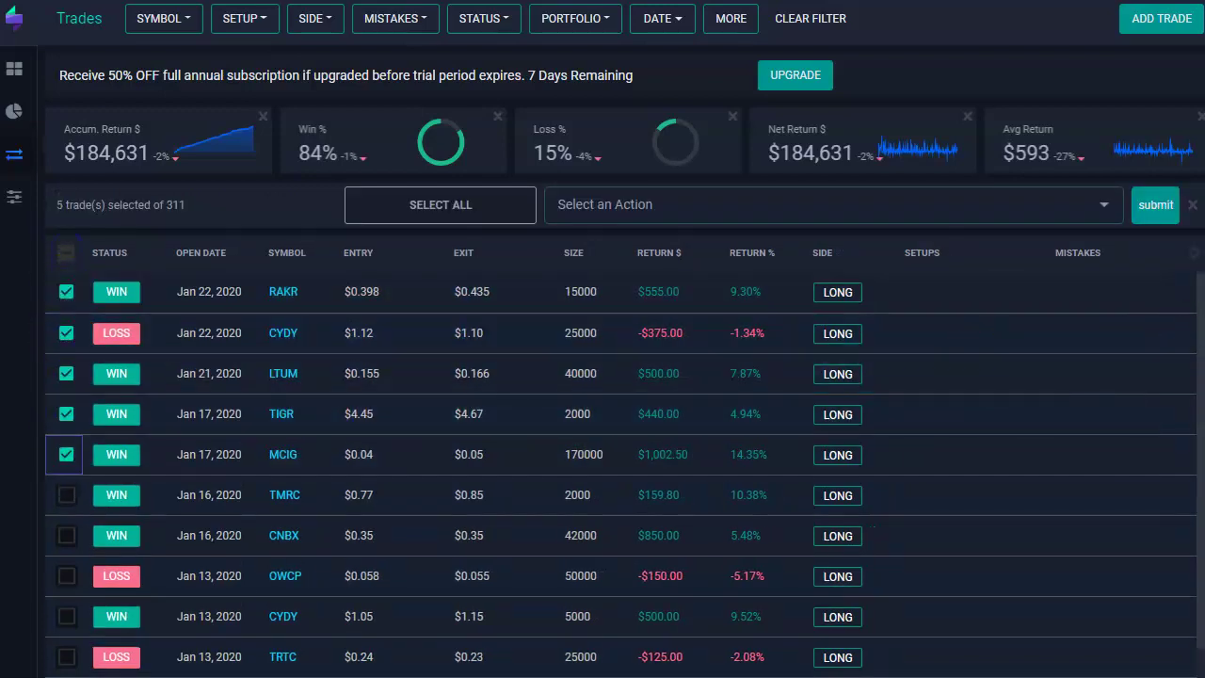
pyautogui.click(688, 201)
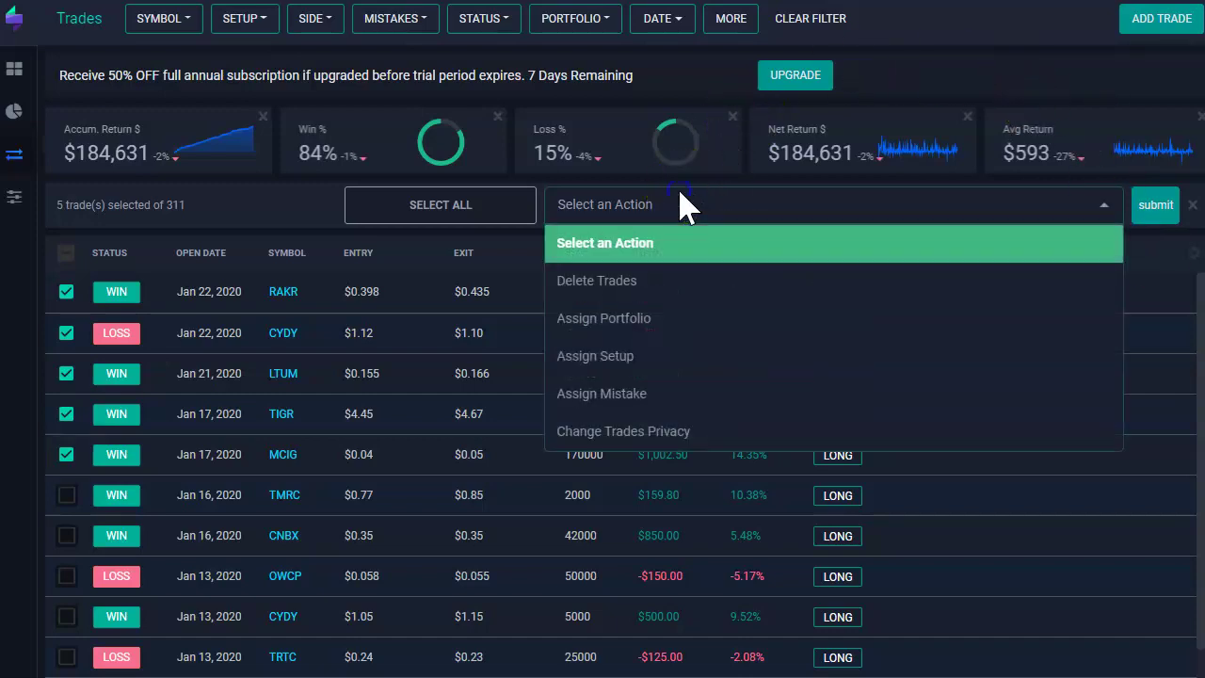
pyautogui.click(633, 298)
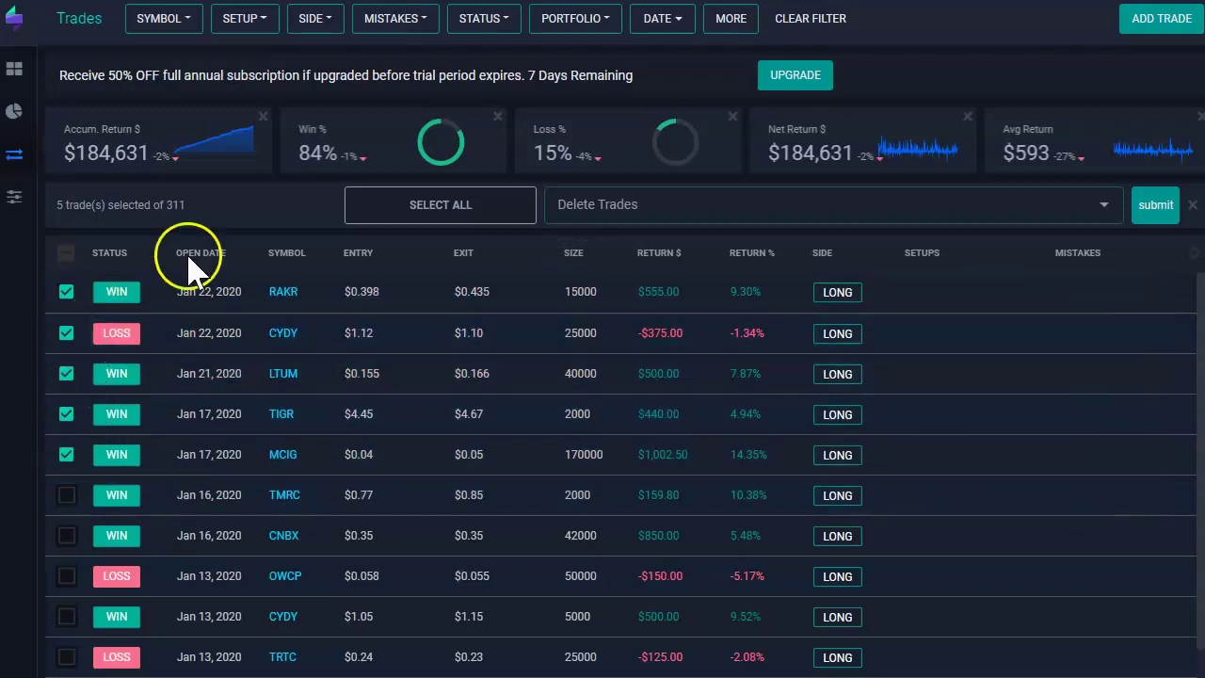
pyautogui.click(1147, 211)
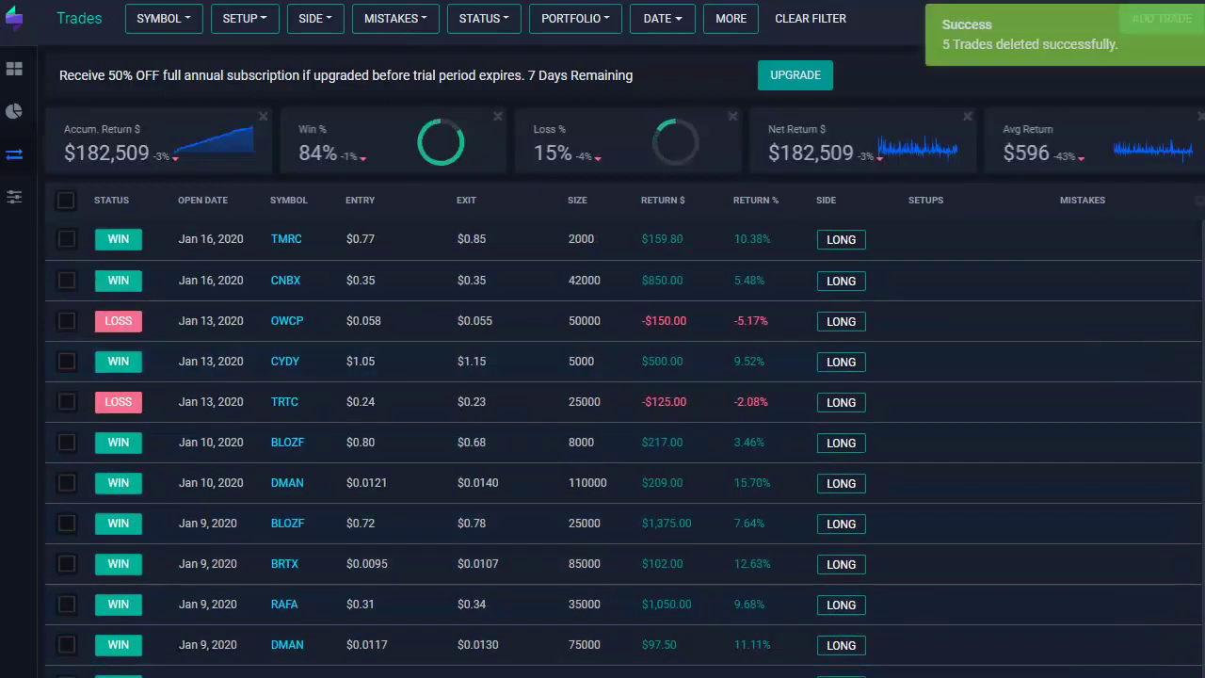
# - Select the top five trades: TMRC, CNBX, OWCP, CYDY and TRTC
pyautogui.click(53, 654)
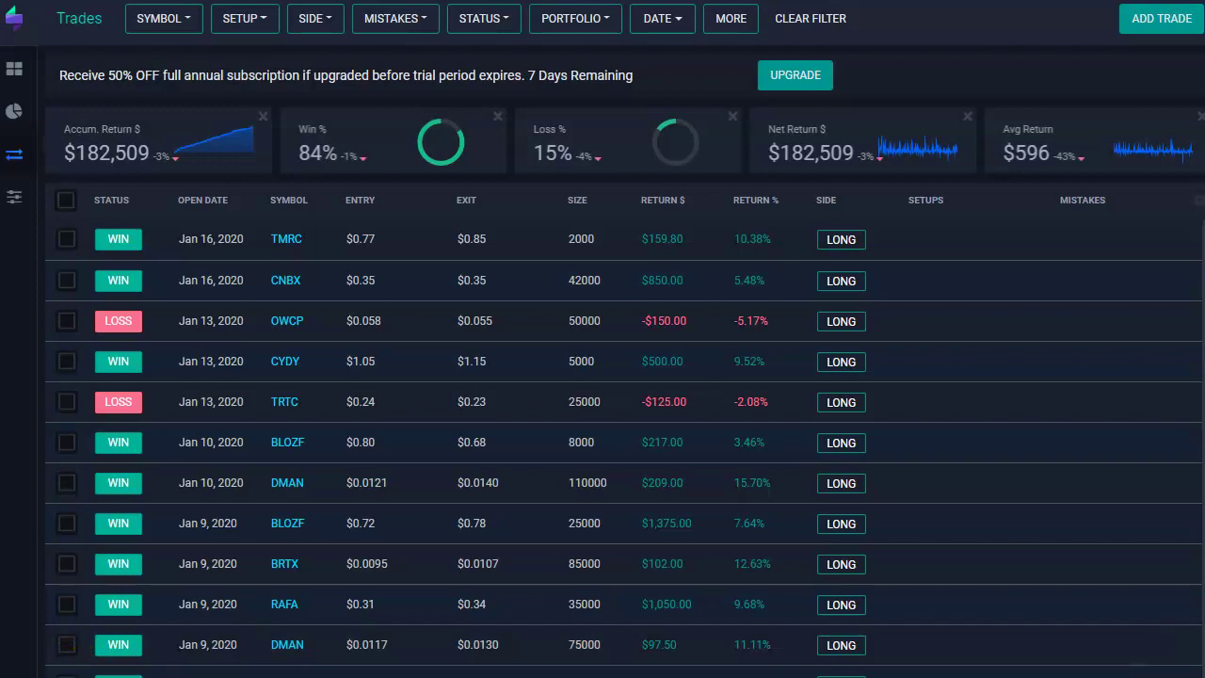
pyautogui.click(66, 242)
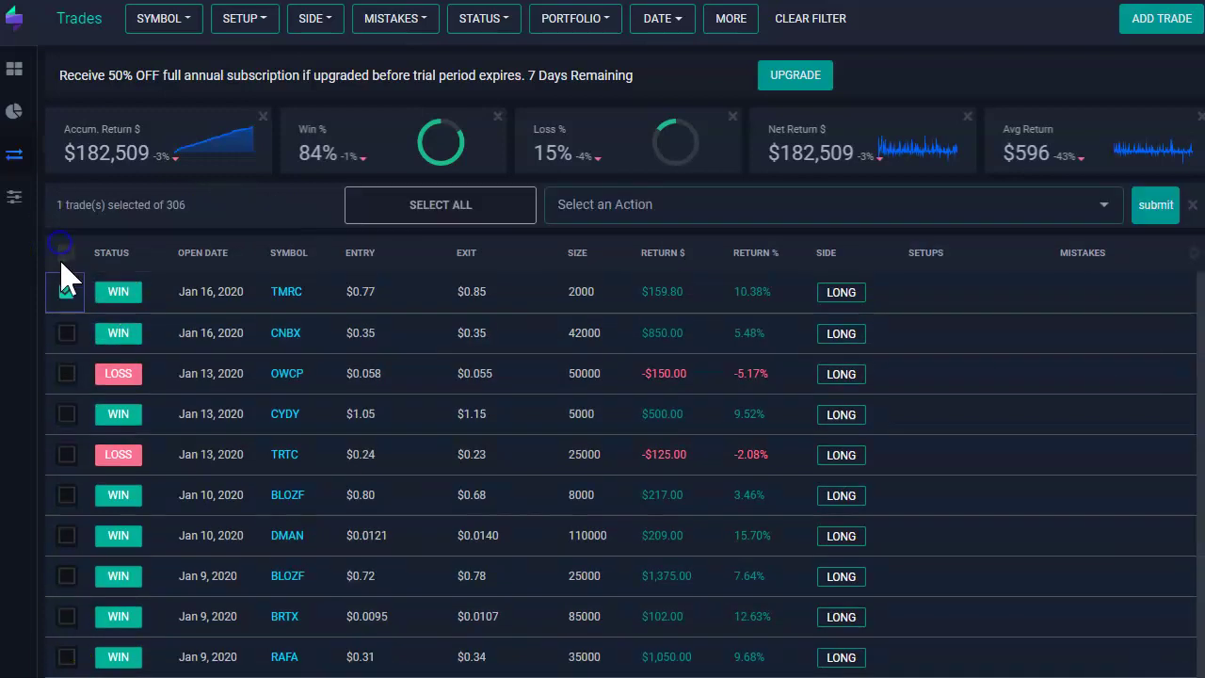
pyautogui.click(66, 333)
pyautogui.click(65, 373)
pyautogui.click(66, 415)
pyautogui.click(66, 454)
pyautogui.click(288, 335)
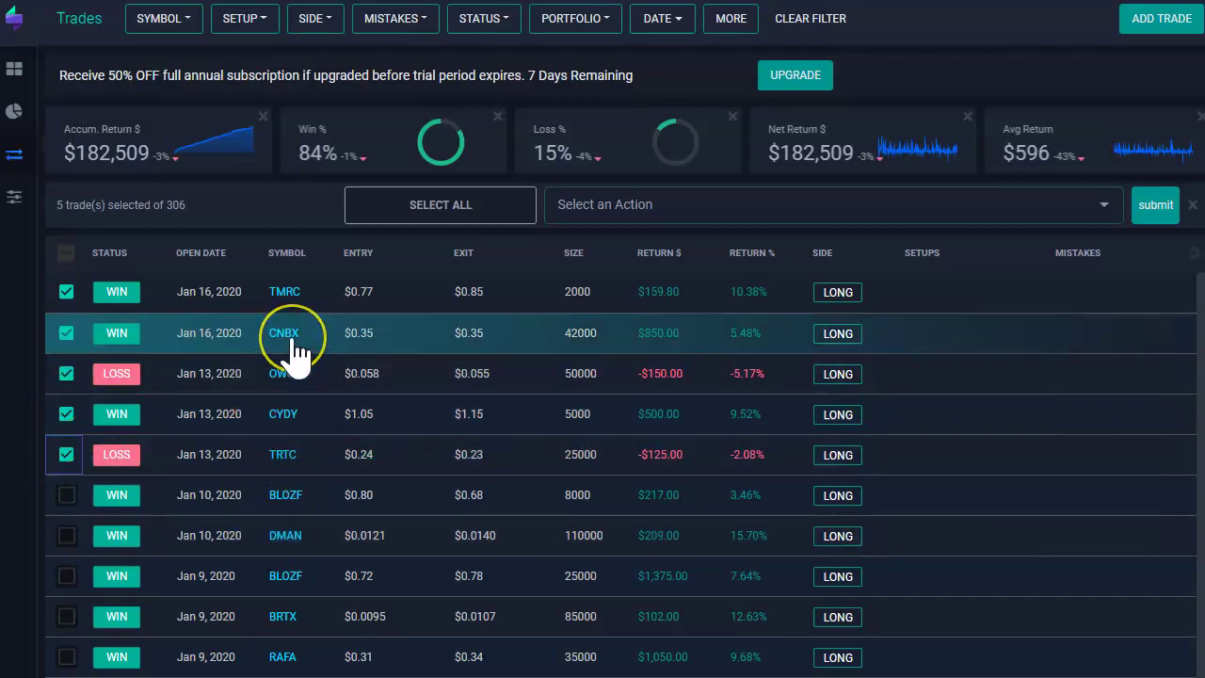
# - Choose Assign Portfolio and check the portfolio list, which holds only My Portfolio
pyautogui.click(732, 197)
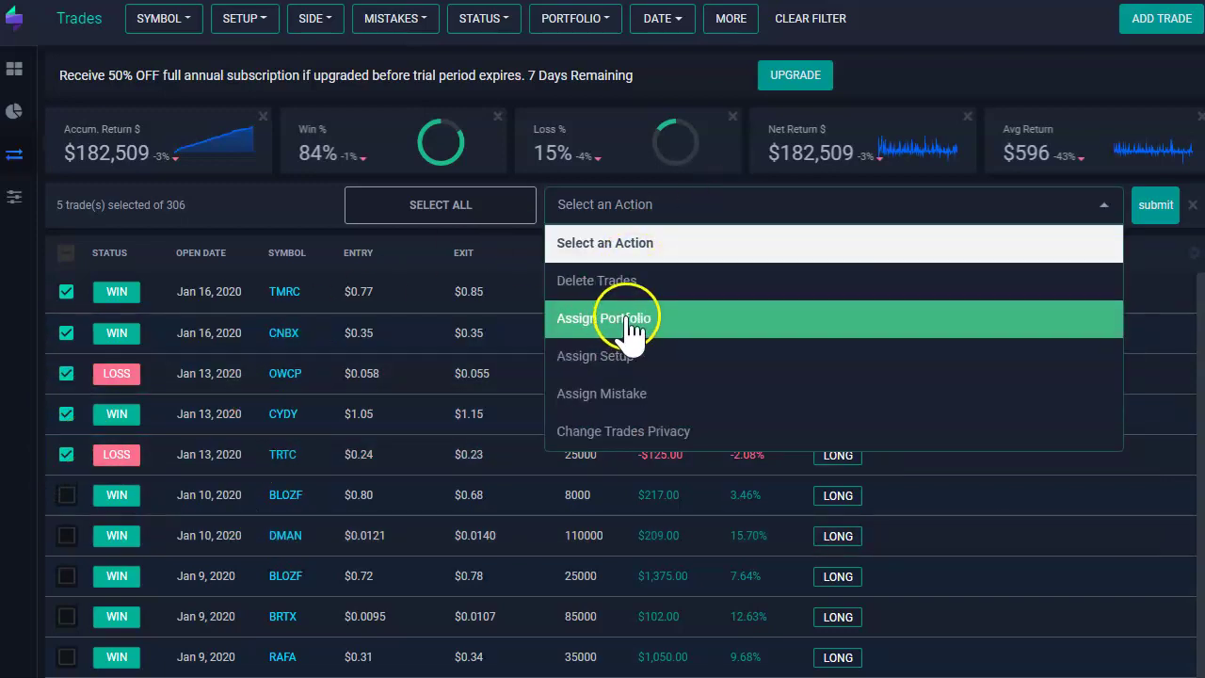
pyautogui.click(630, 320)
pyautogui.click(965, 211)
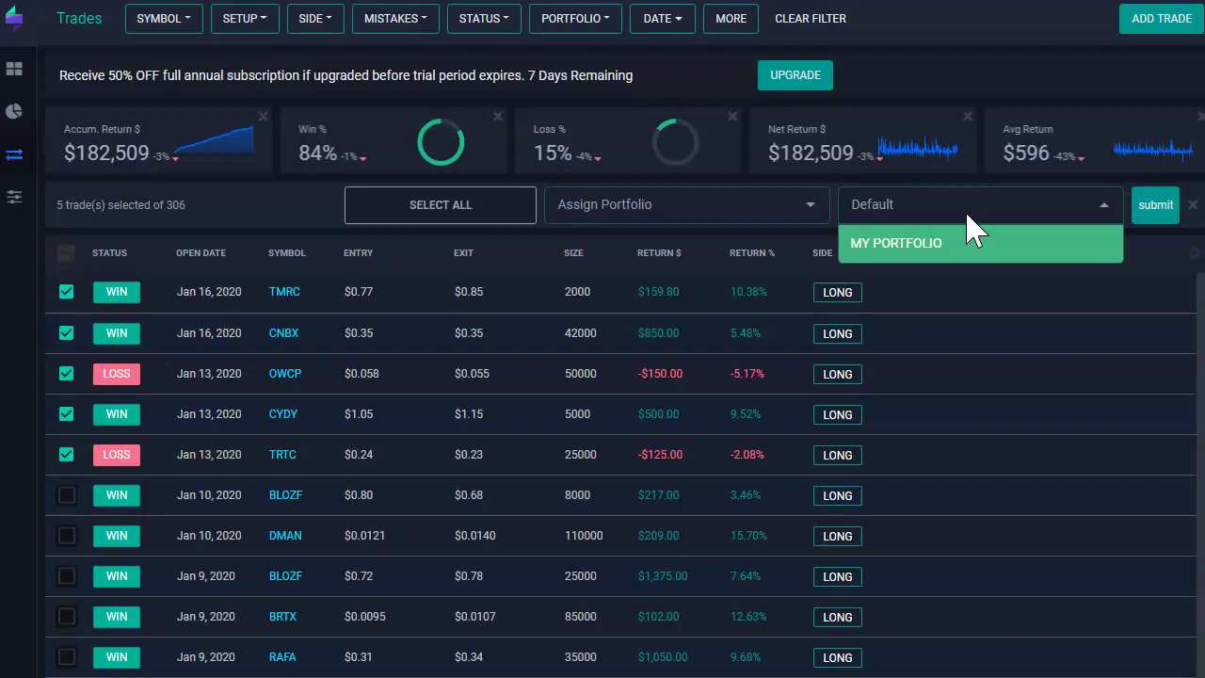
pyautogui.click(955, 253)
# - Add a portfolio named Tech with a $1,000.00 value in Journal Settings > Portfolio
pyautogui.scroll(-2, 602, 376)
pyautogui.scroll(-3, 603, 376)
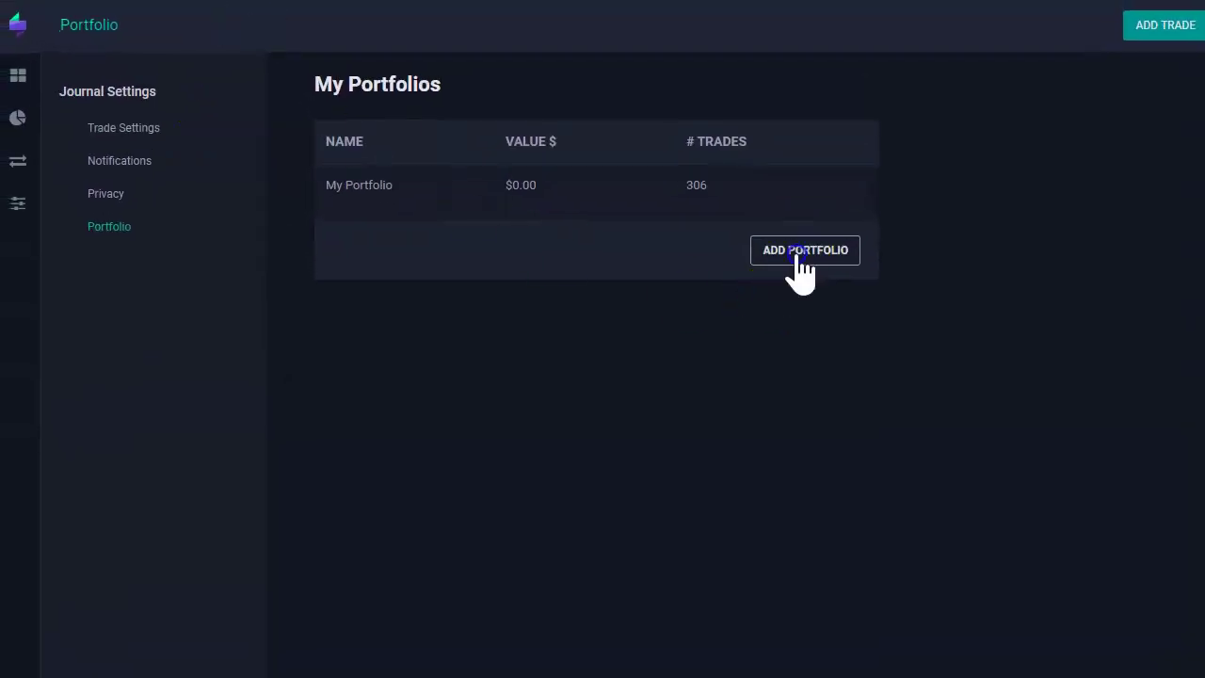
pyautogui.click(796, 253)
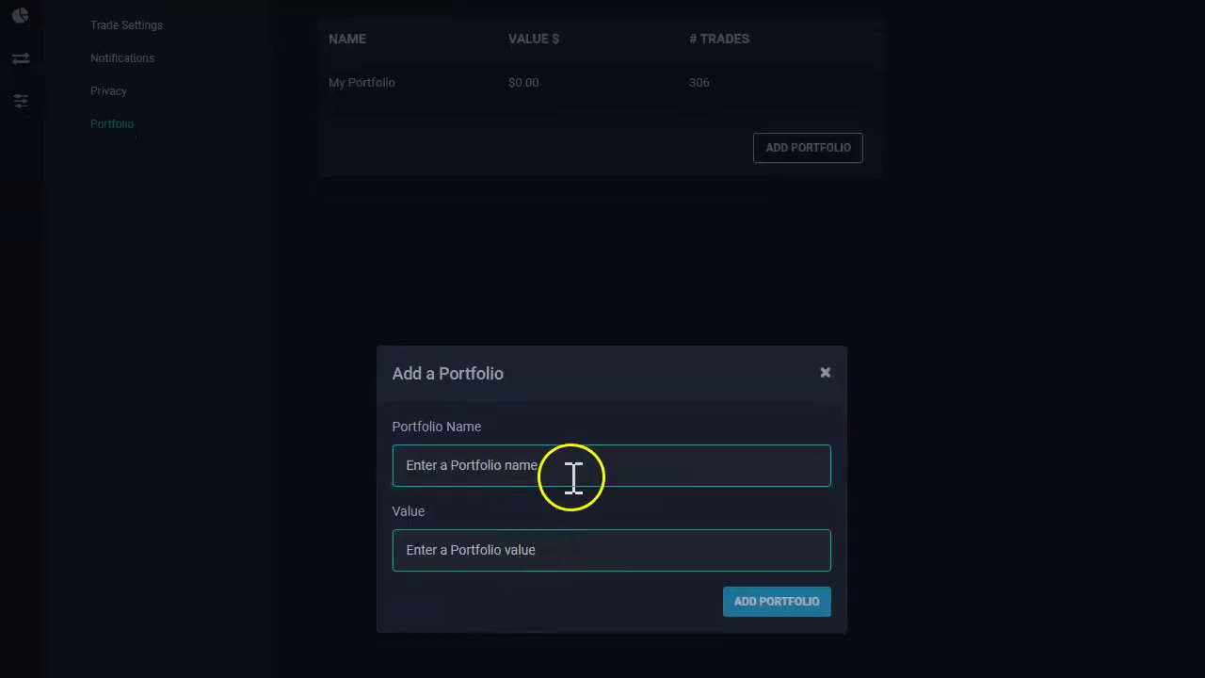
pyautogui.click(573, 471)
pyautogui.write('Tech')
pyautogui.press('Tab')
pyautogui.write('100')
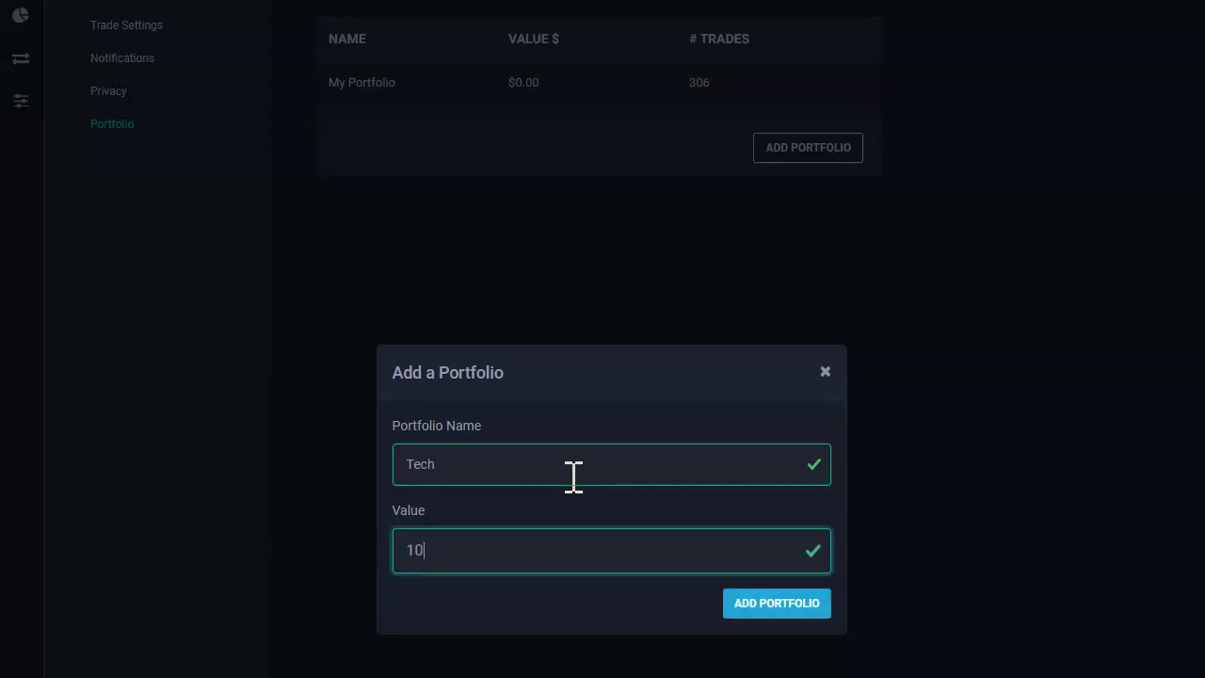
pyautogui.click(753, 610)
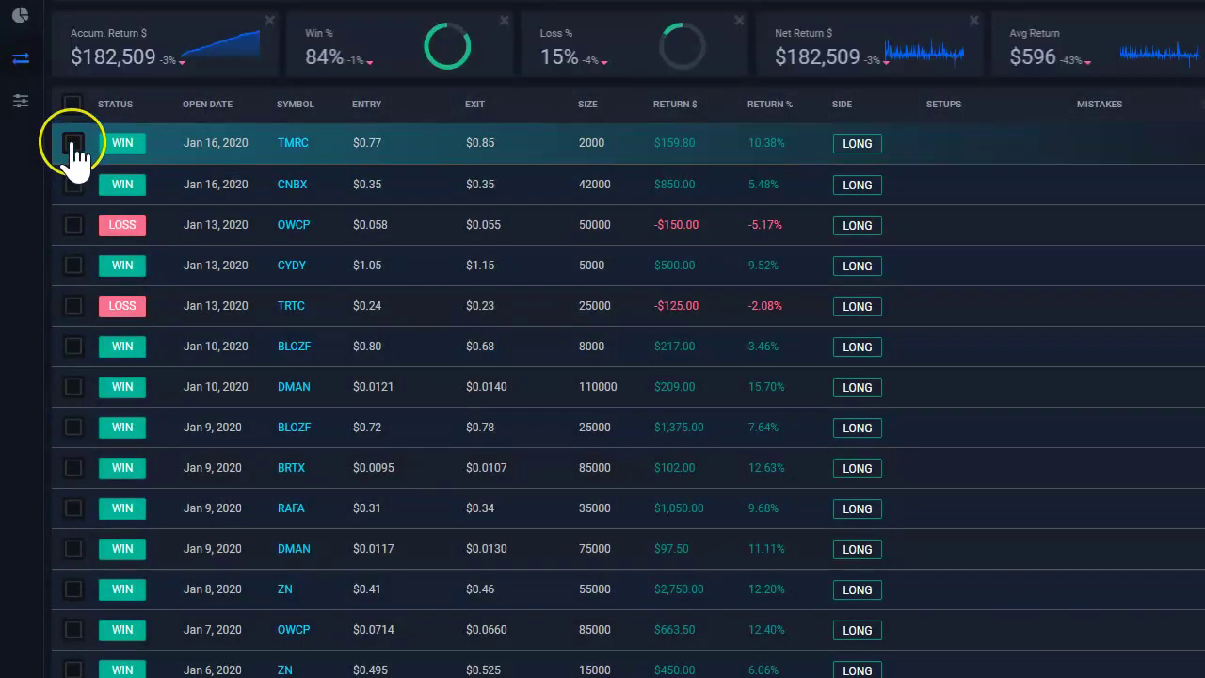
# - Select only the OWCP and TRTC losses and assign them to the Tech portfolio
pyautogui.click(72, 144)
pyautogui.click(73, 237)
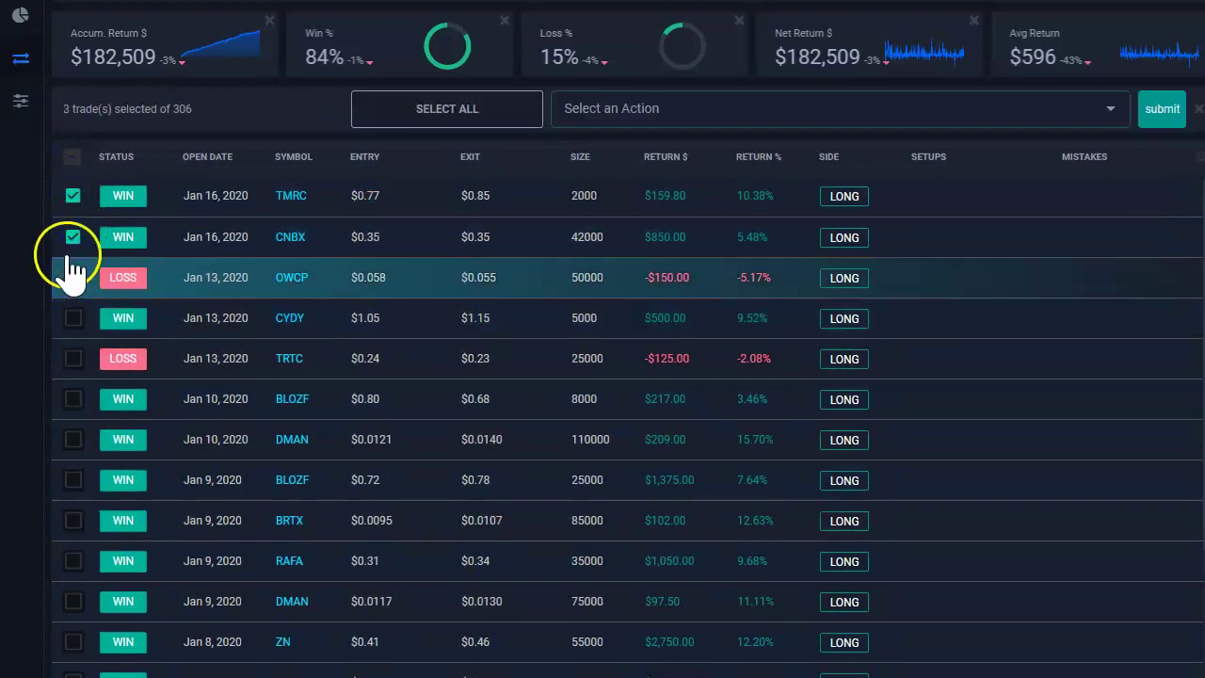
pyautogui.click(73, 195)
pyautogui.click(72, 358)
pyautogui.click(754, 121)
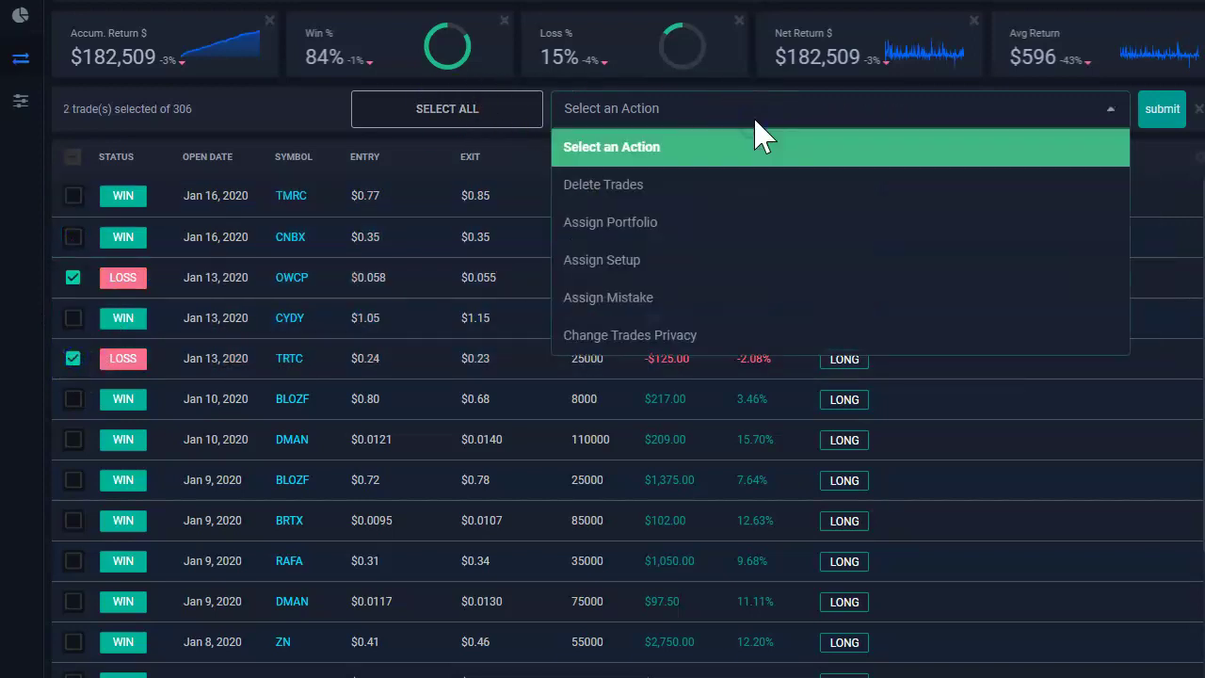
pyautogui.click(686, 226)
pyautogui.click(921, 119)
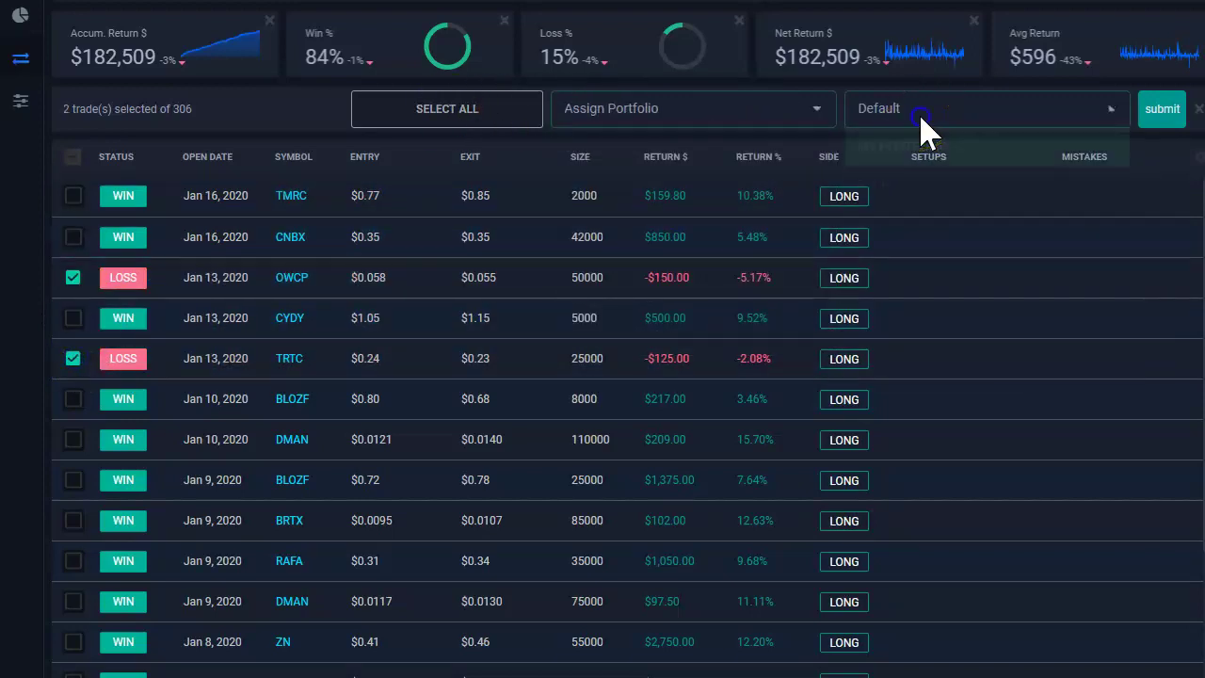
pyautogui.click(921, 186)
pyautogui.click(1162, 109)
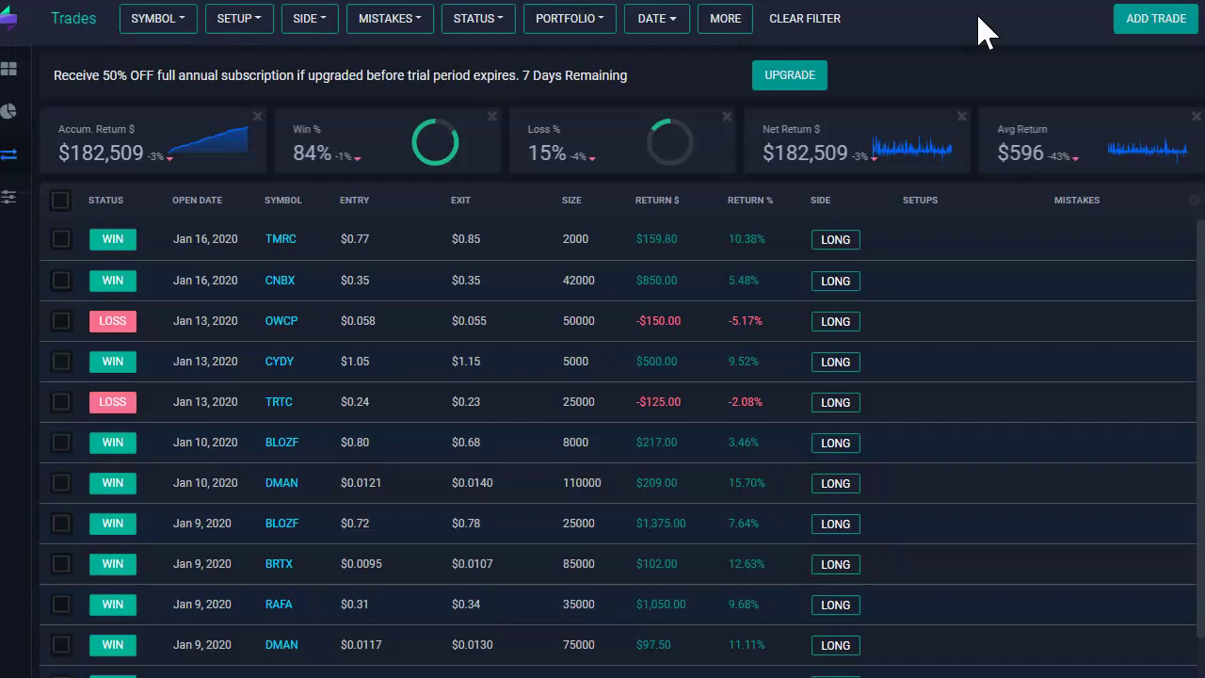
# - Filter by the Tech portfolio to verify the two losses (-$275), then clear the filter
pyautogui.click(581, 29)
pyautogui.click(572, 68)
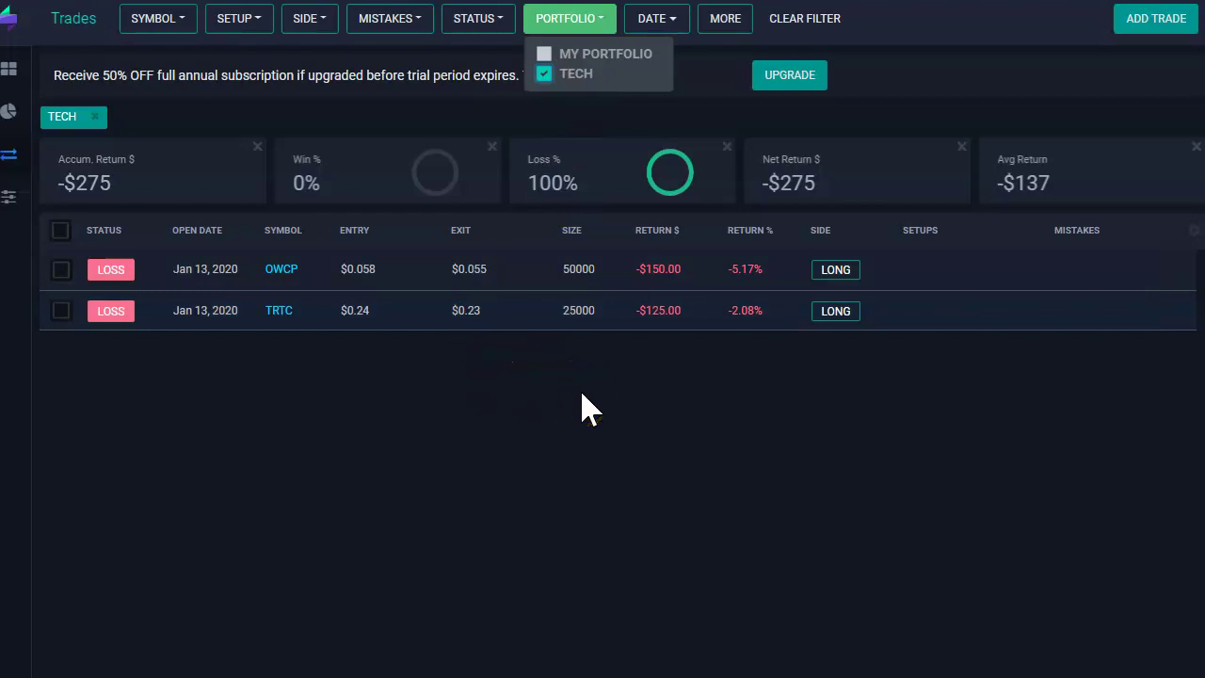
pyautogui.click(807, 23)
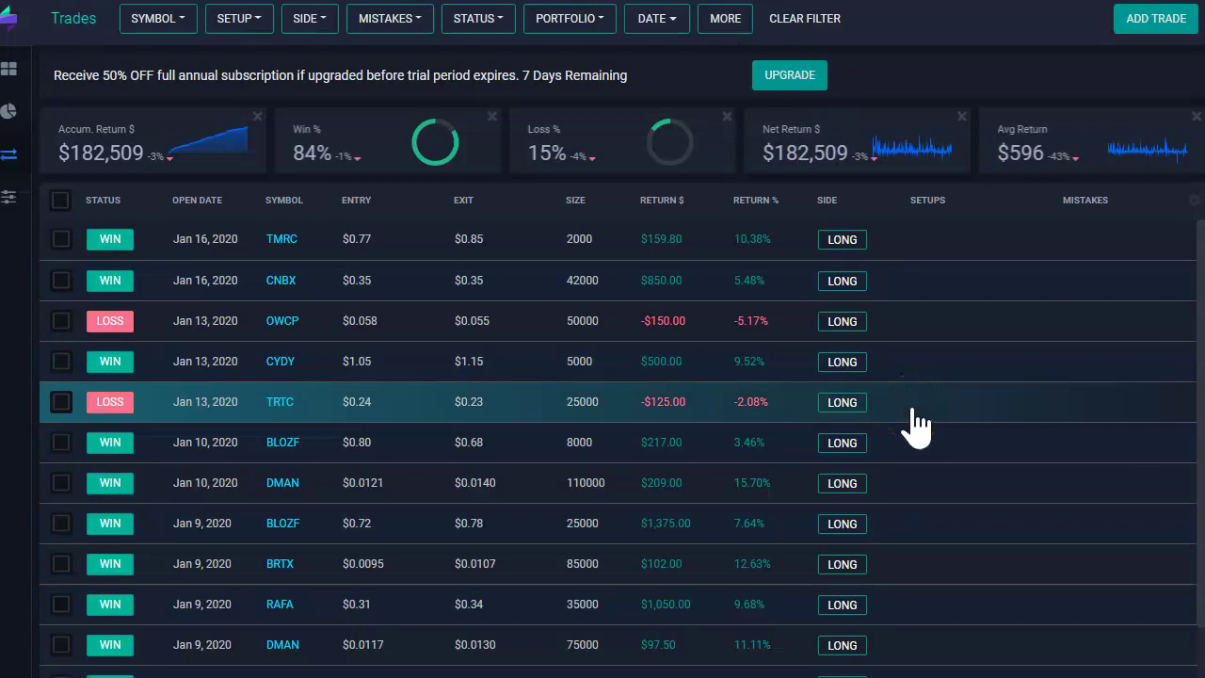
# - Add a setup named Bounce in Configuration > Setup/Mistakes and close the manager
pyautogui.click(923, 252)
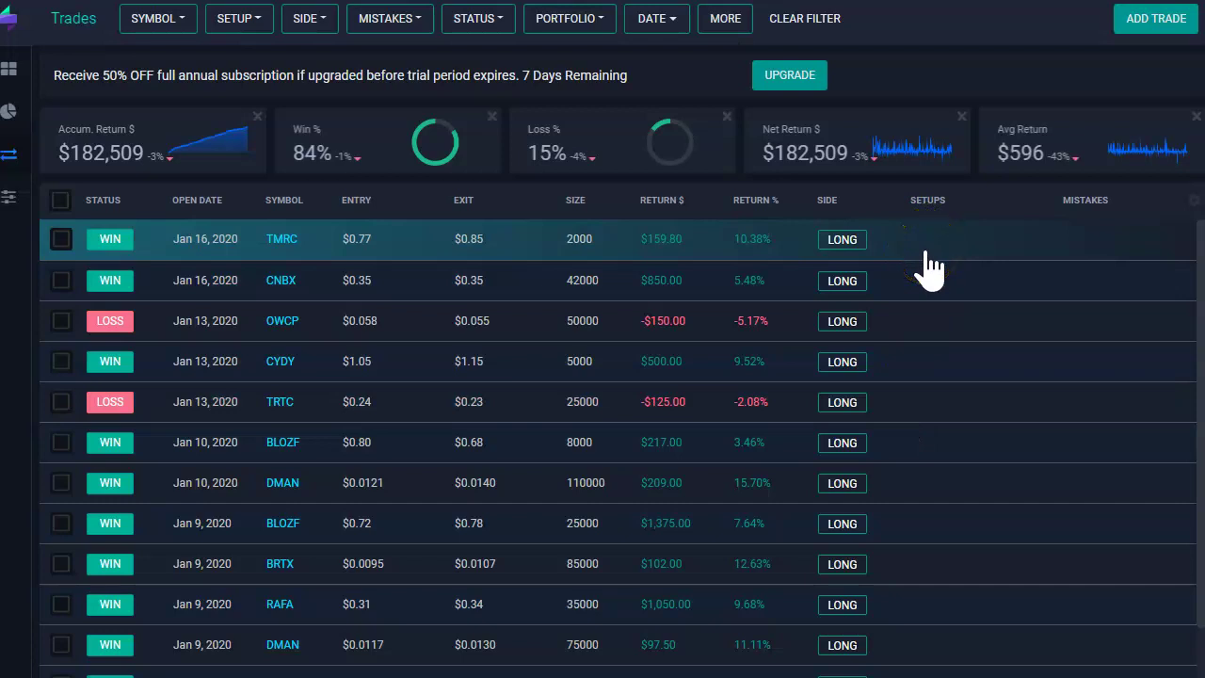
pyautogui.click(294, 667)
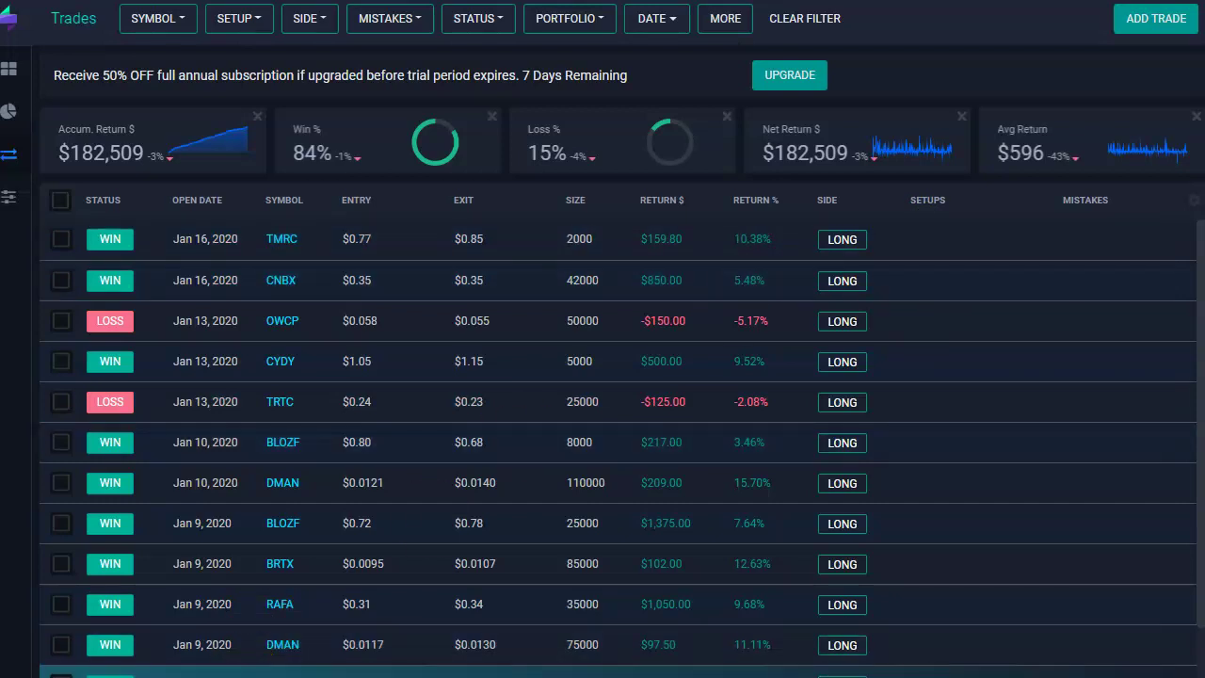
pyautogui.scroll(-4, 602, 377)
pyautogui.scroll(-1, 602, 377)
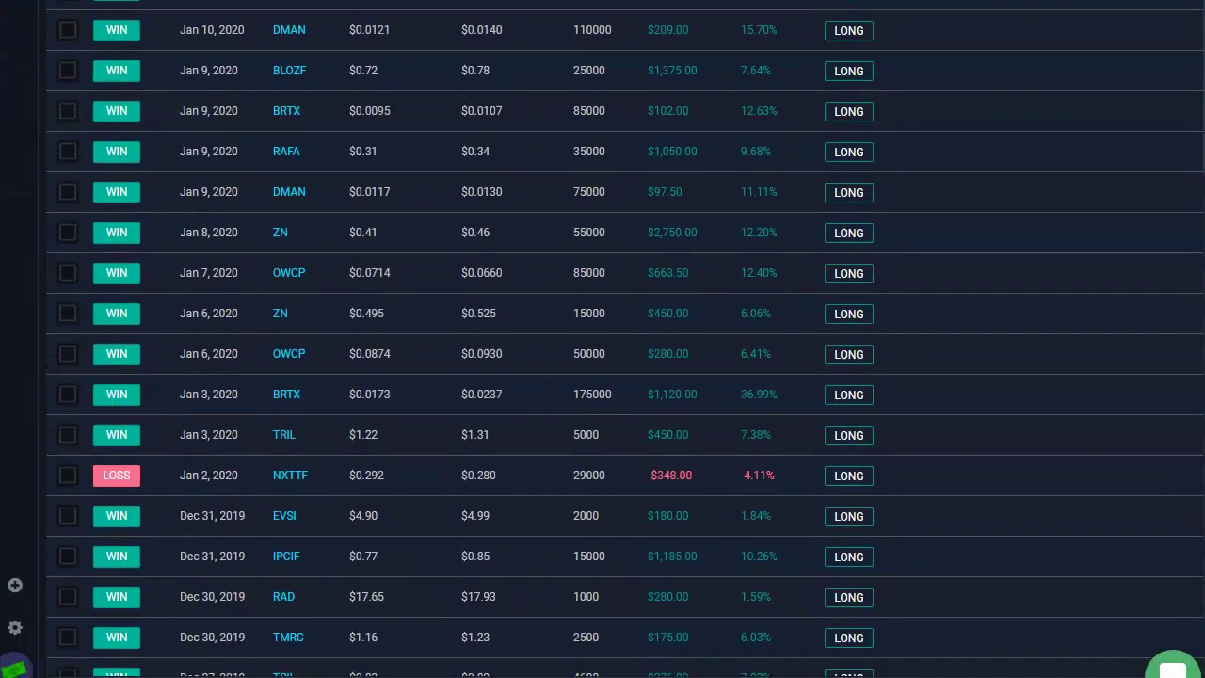
pyautogui.click(21, 637)
pyautogui.click(132, 541)
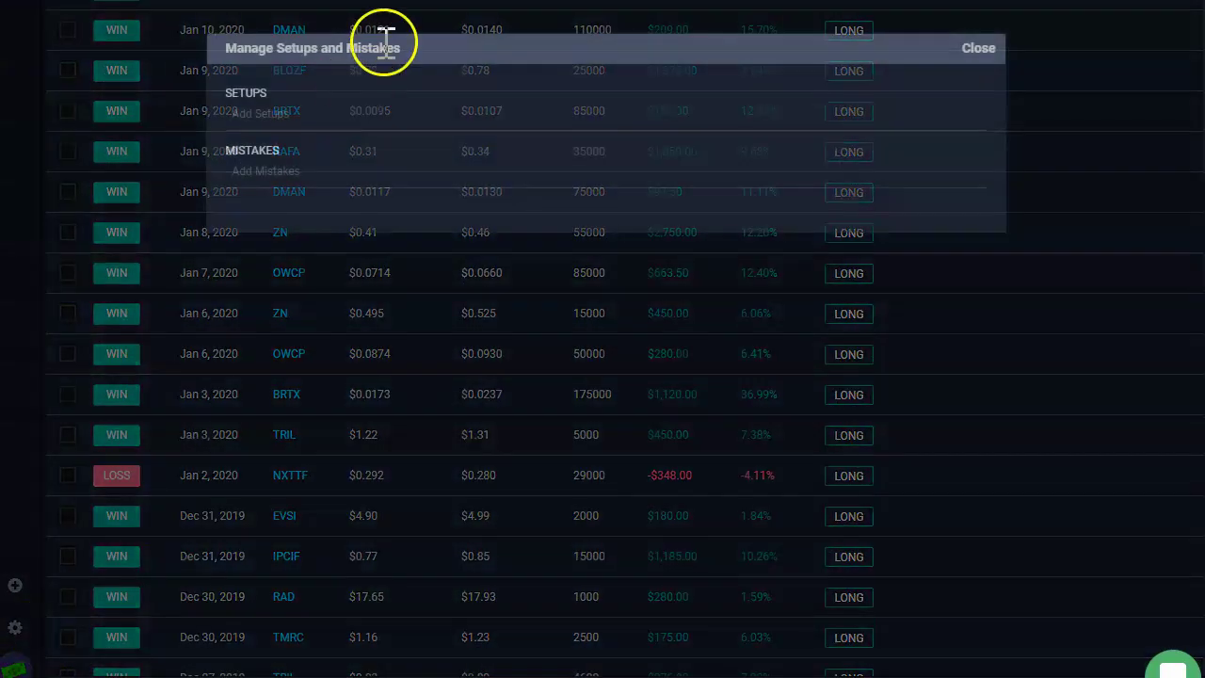
pyautogui.click(374, 113)
pyautogui.write('Bounce')
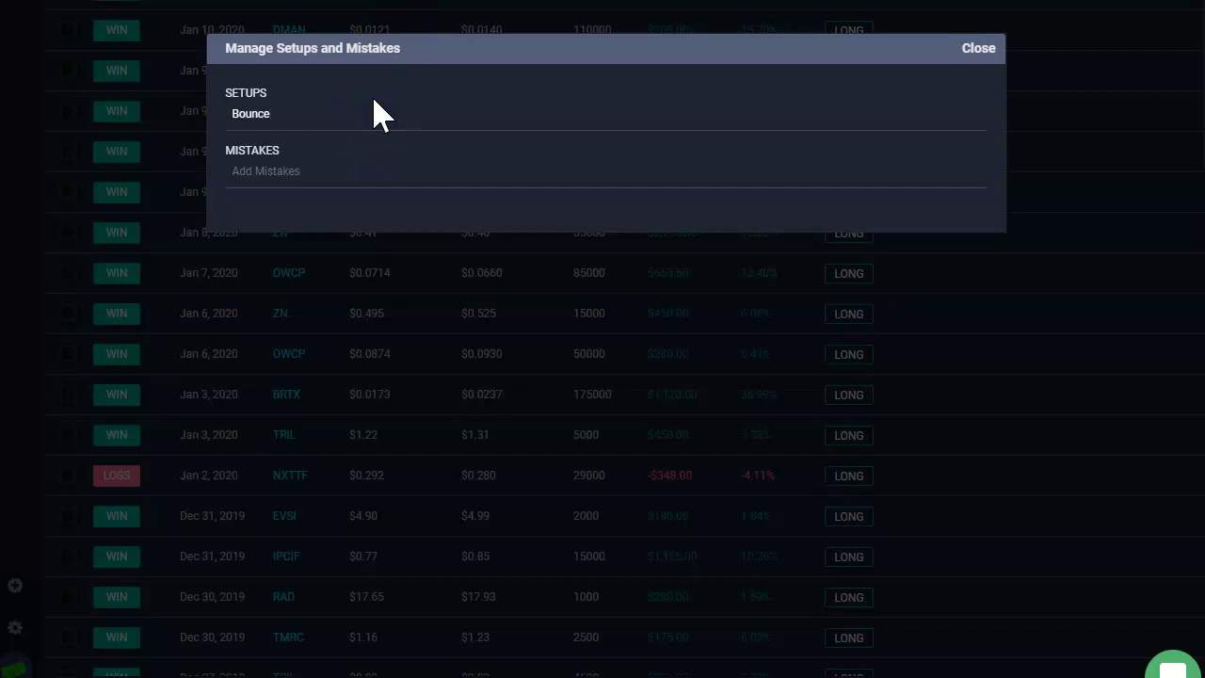
pyautogui.press('Return')
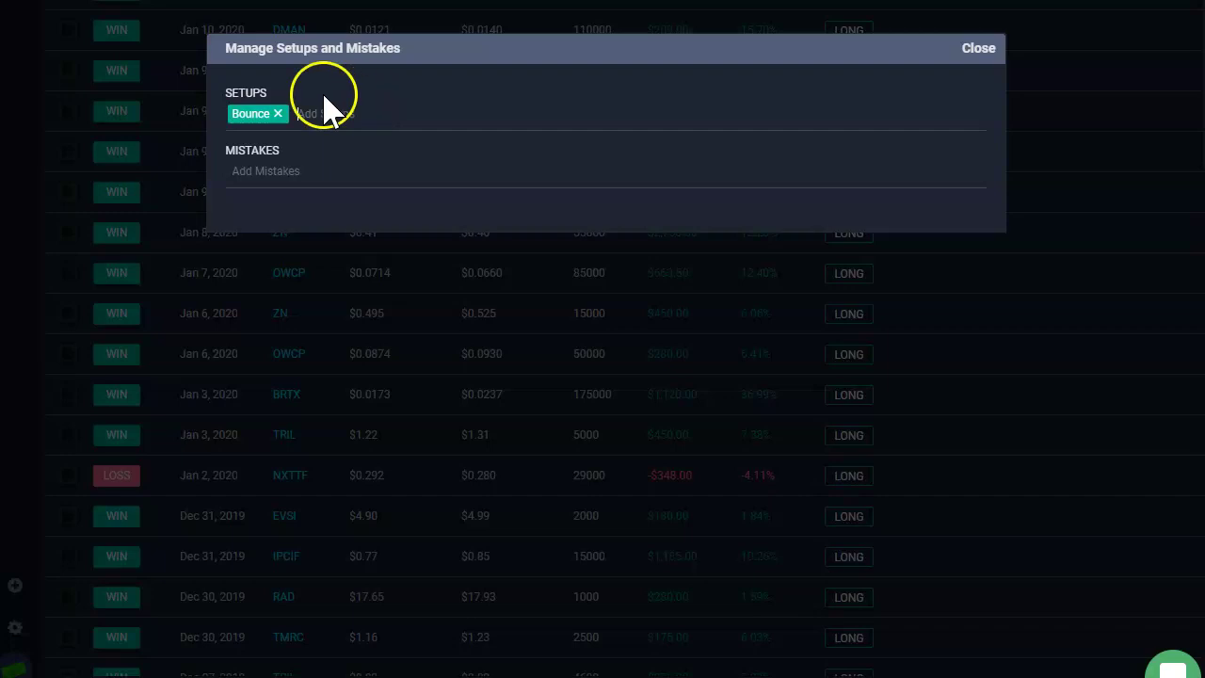
pyautogui.click(989, 48)
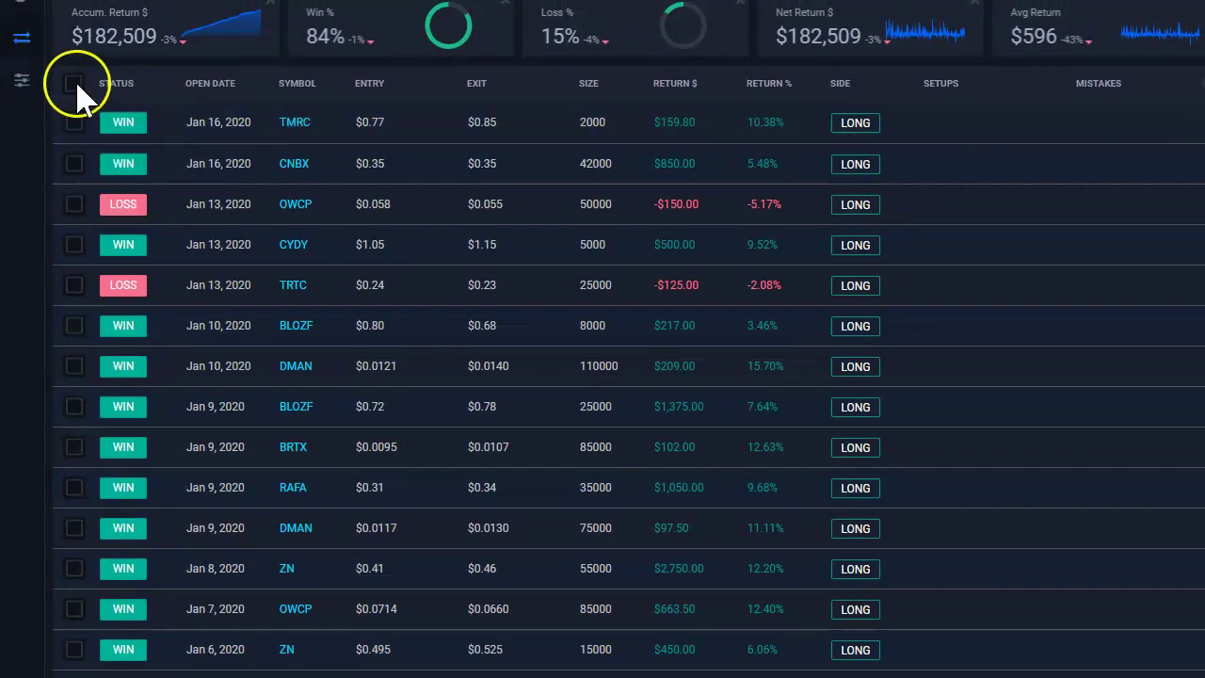
# - Select all 306 trades and apply the Assign Setup bulk action with Bounce
pyautogui.click(73, 84)
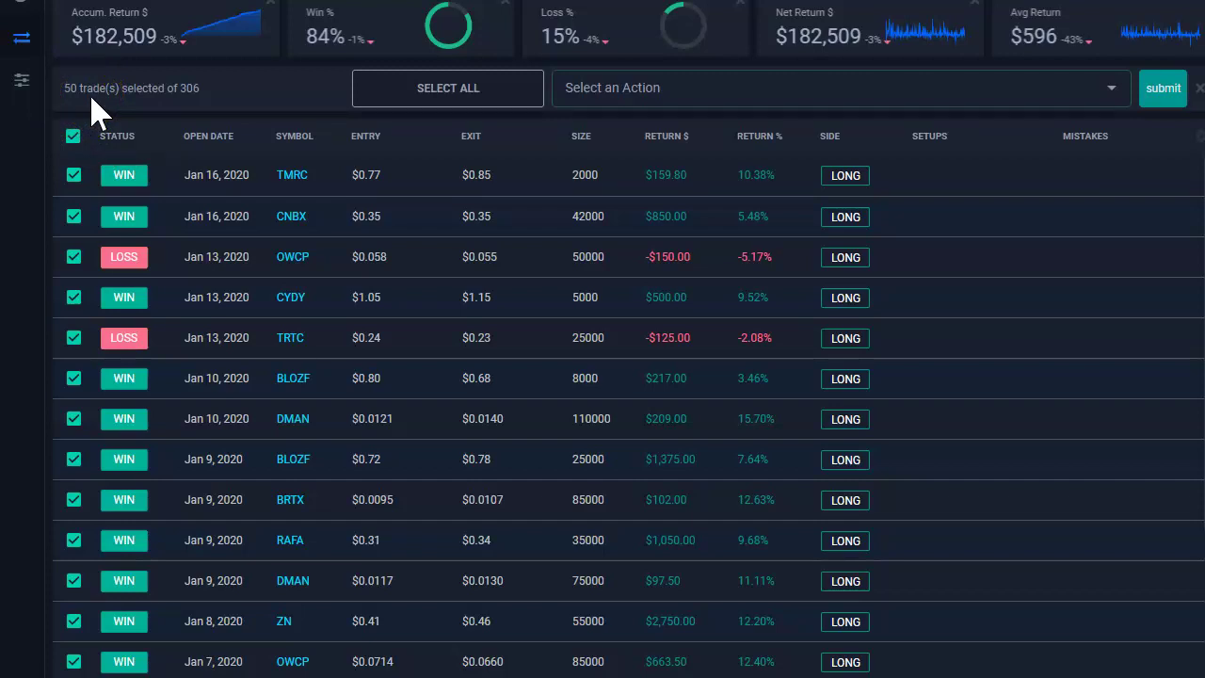
pyautogui.doubleClick(93, 89)
pyautogui.click(433, 94)
pyautogui.doubleClick(73, 88)
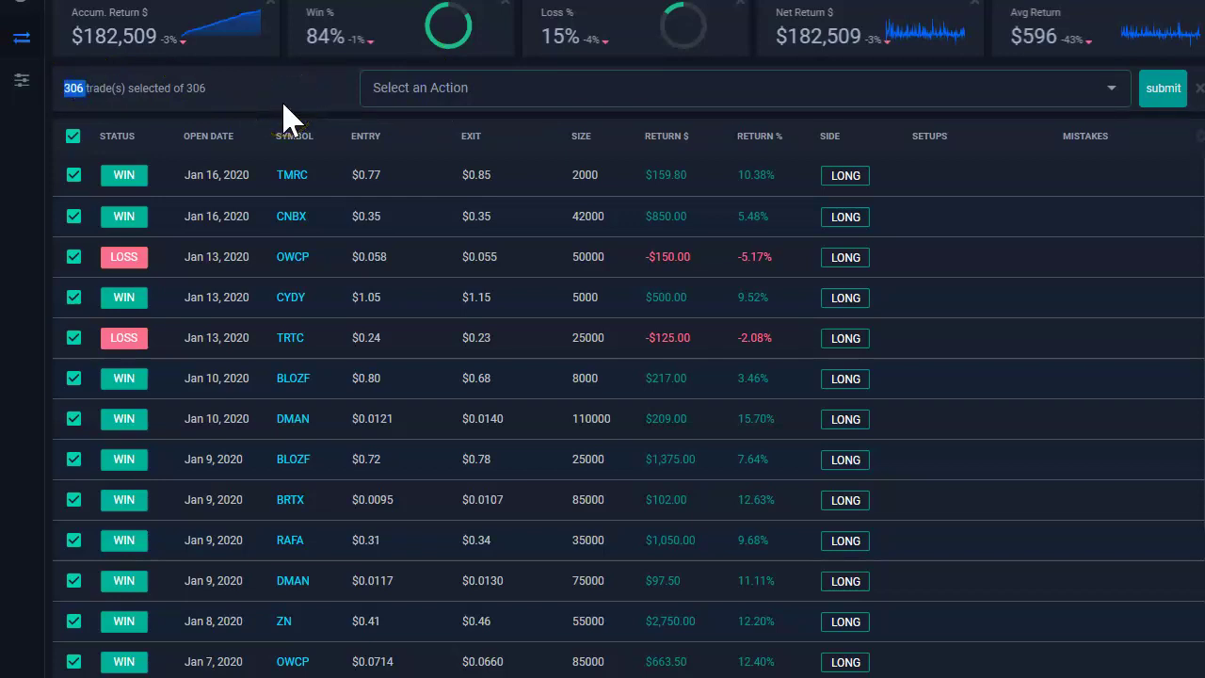
pyautogui.click(758, 86)
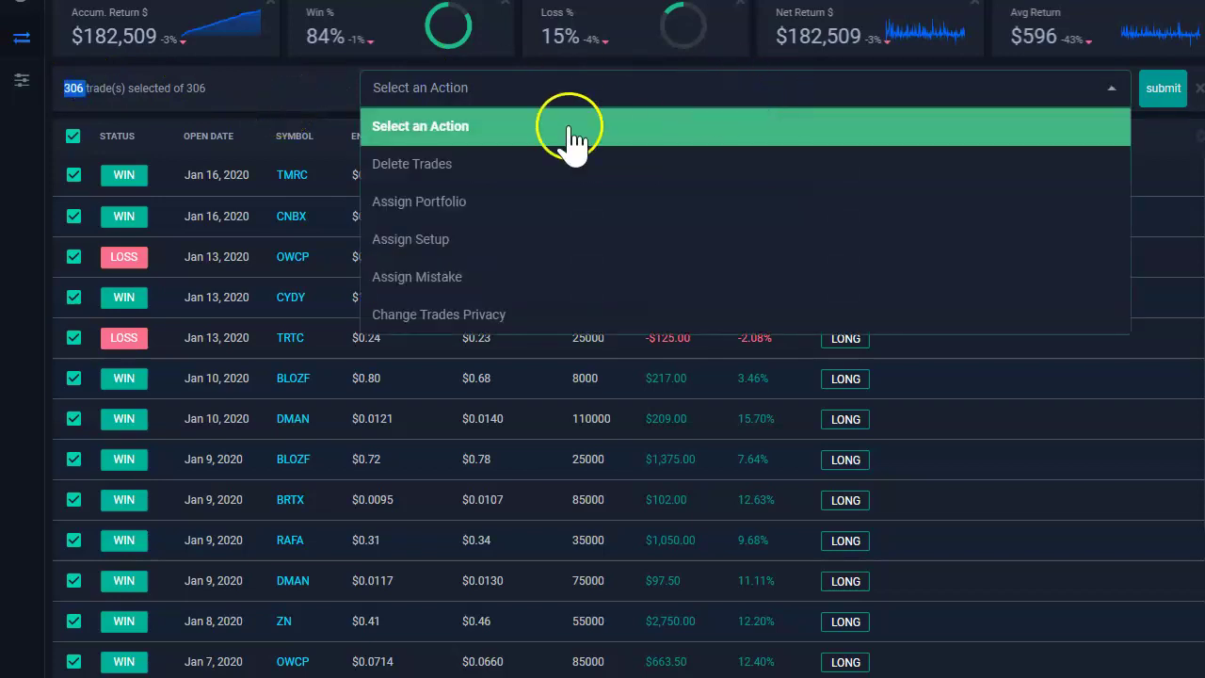
pyautogui.click(474, 243)
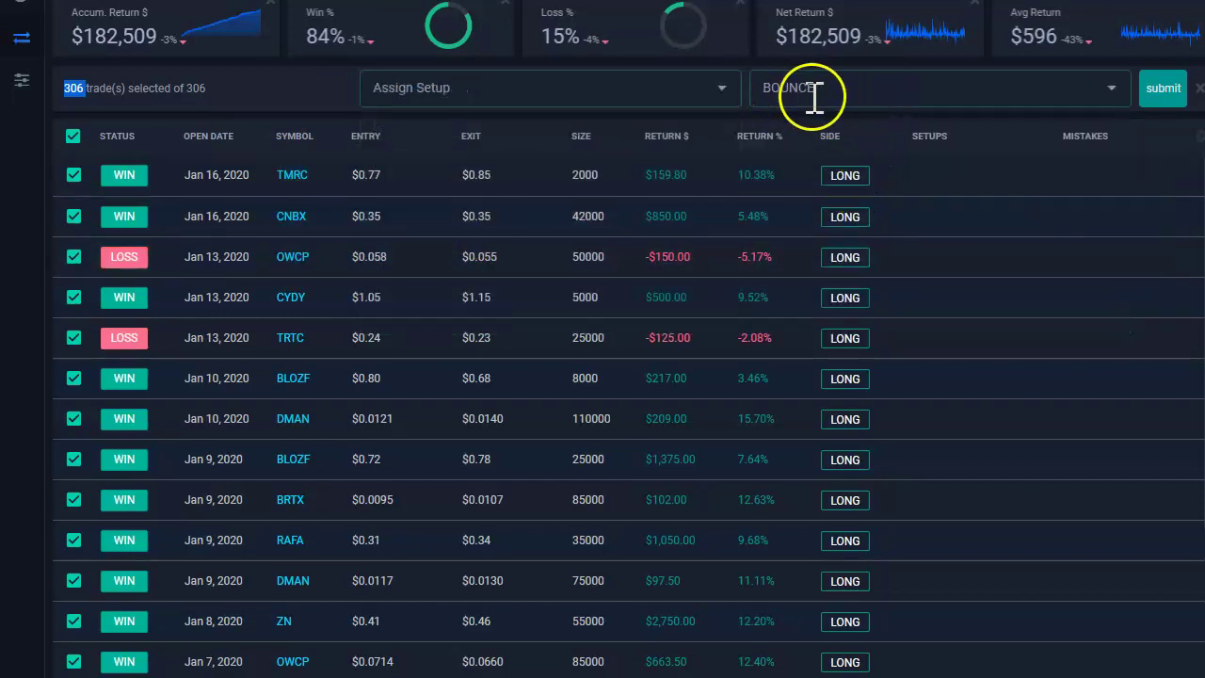
pyautogui.click(834, 95)
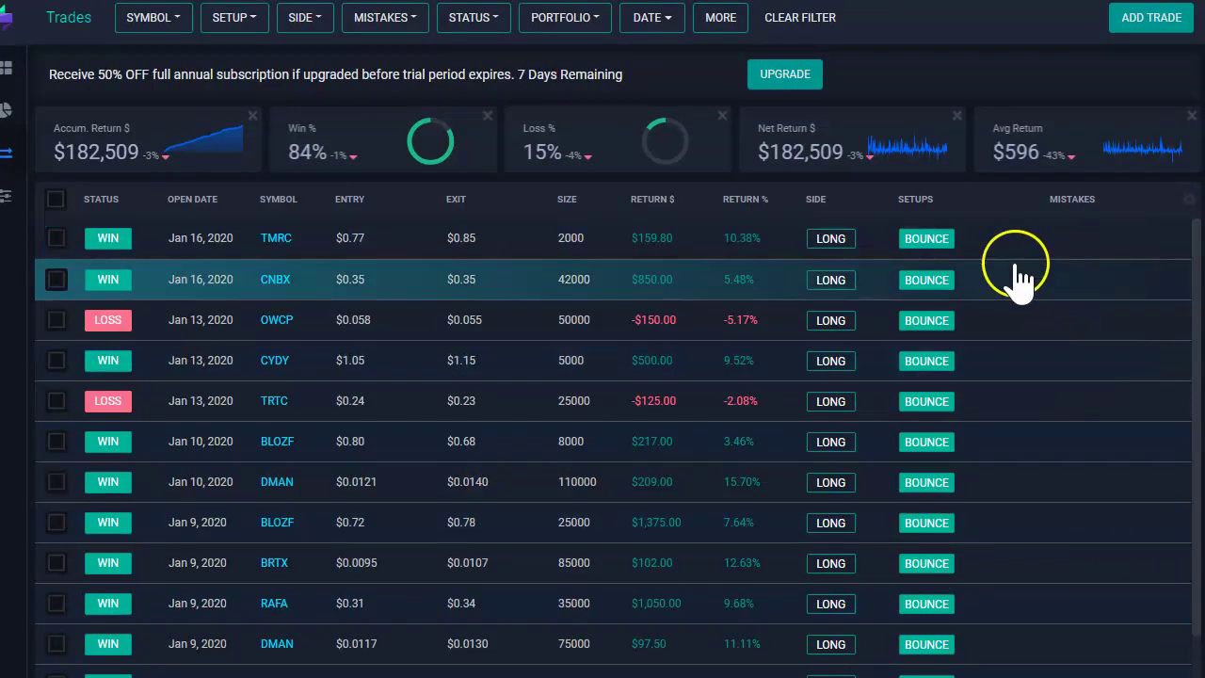
# - Select the first 50 trades for Assign Mistake and find 'No MISTAKES created'
pyautogui.click(55, 199)
pyautogui.click(774, 209)
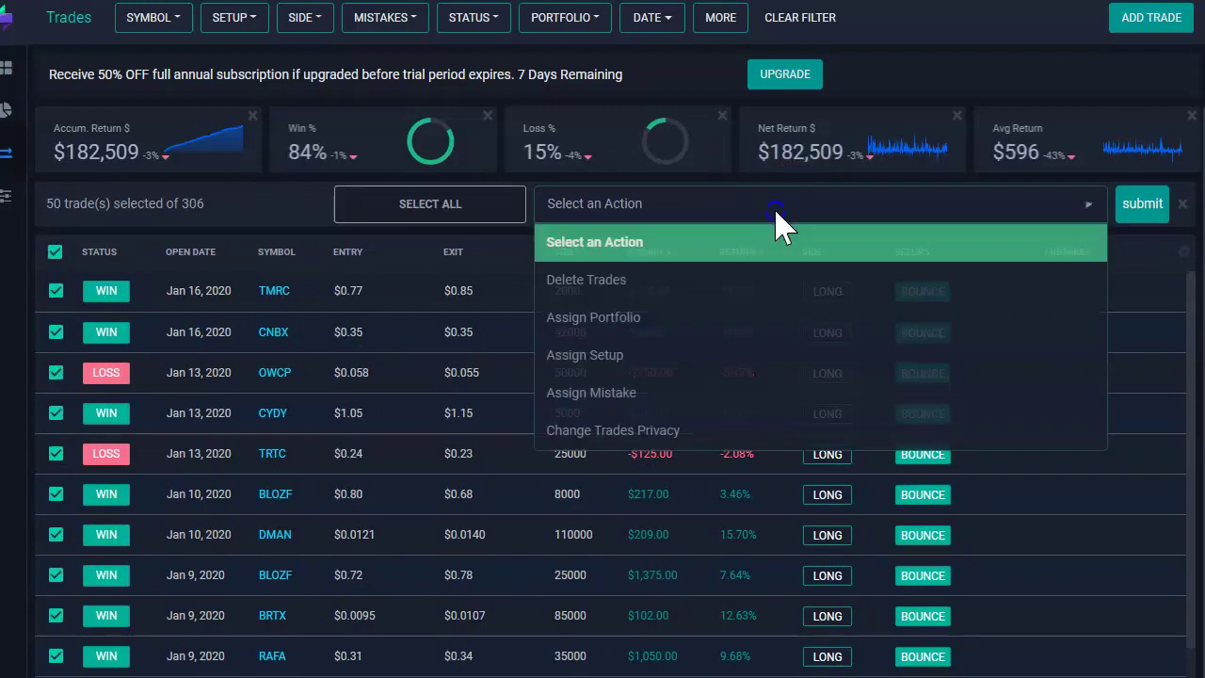
pyautogui.click(637, 394)
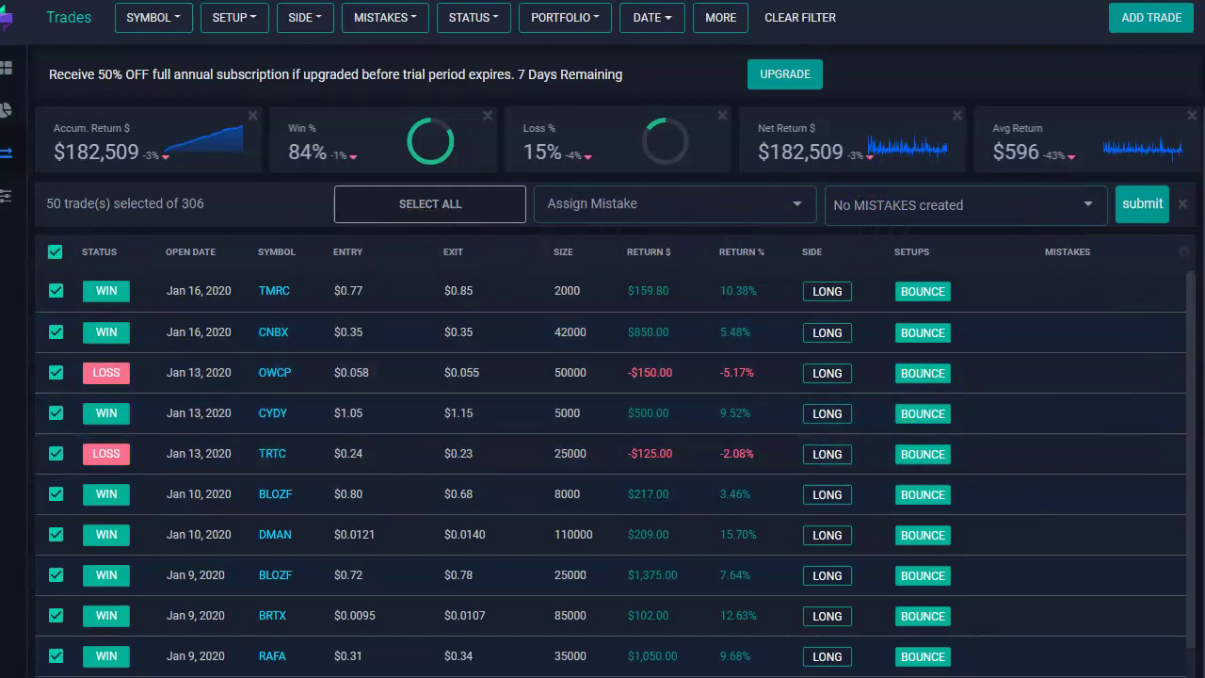
pyautogui.click(633, 213)
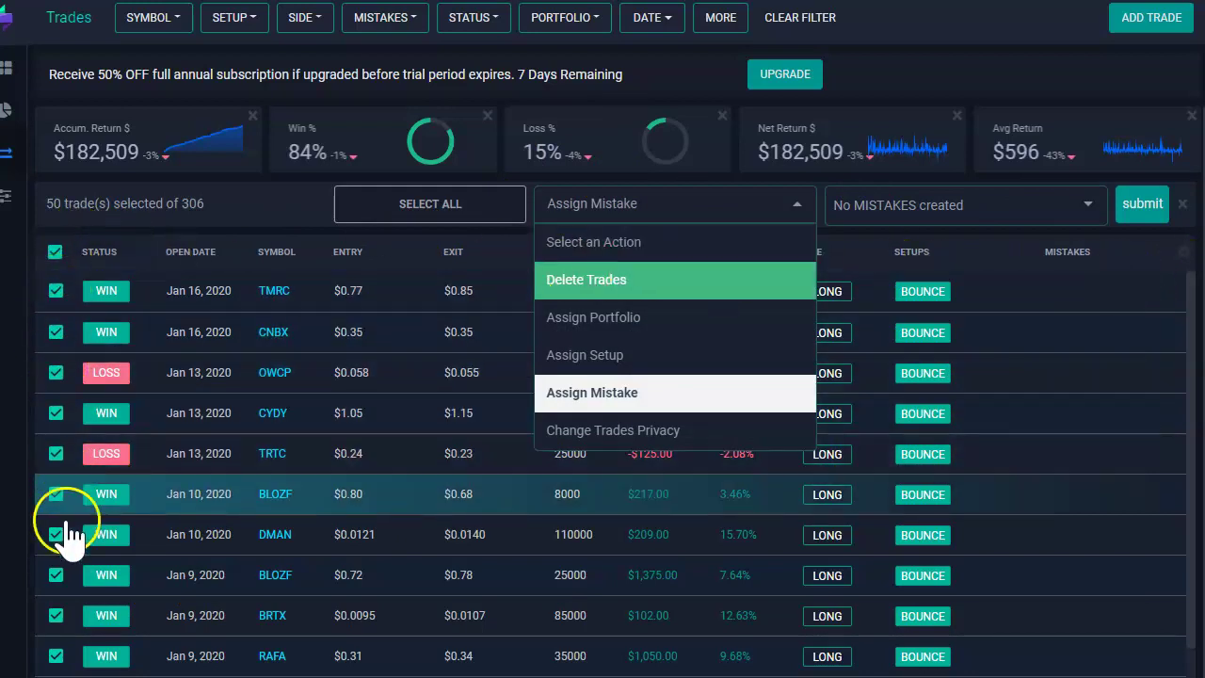
pyautogui.click(685, 344)
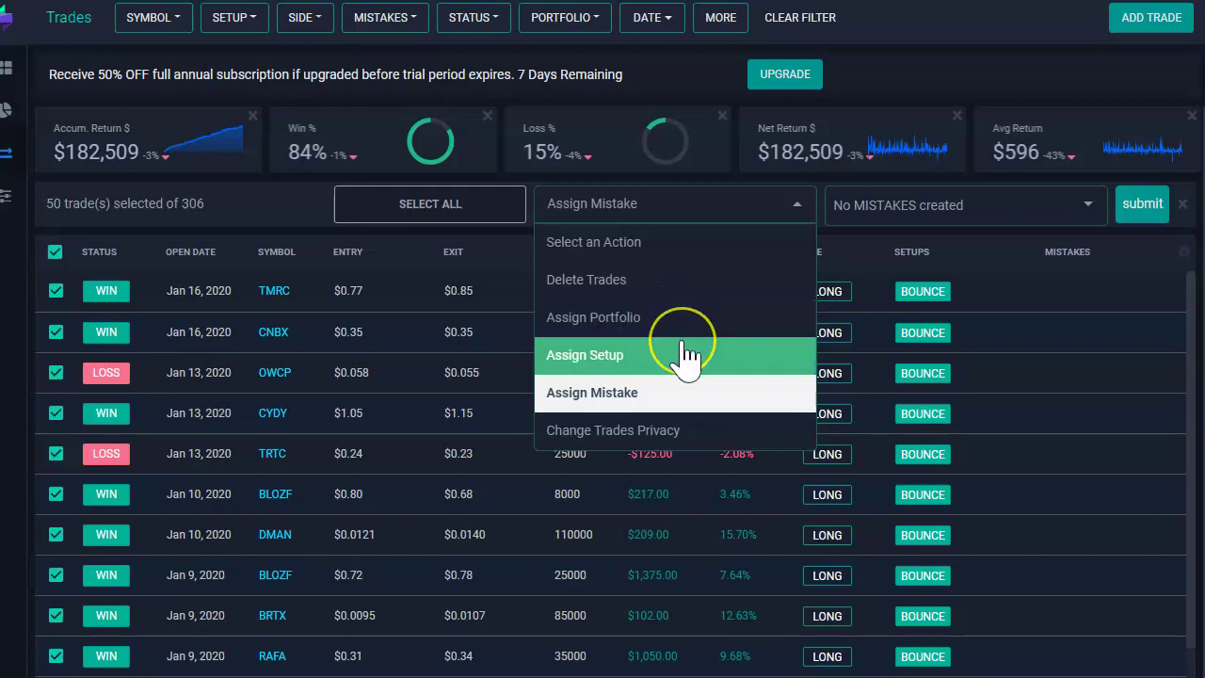